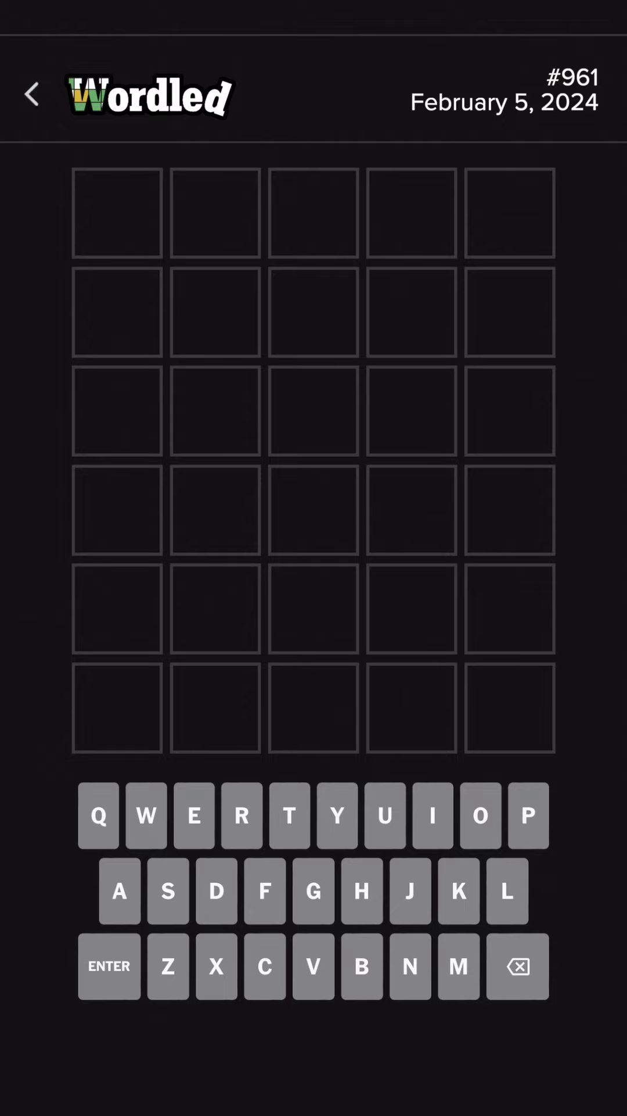
pyautogui.write('le')
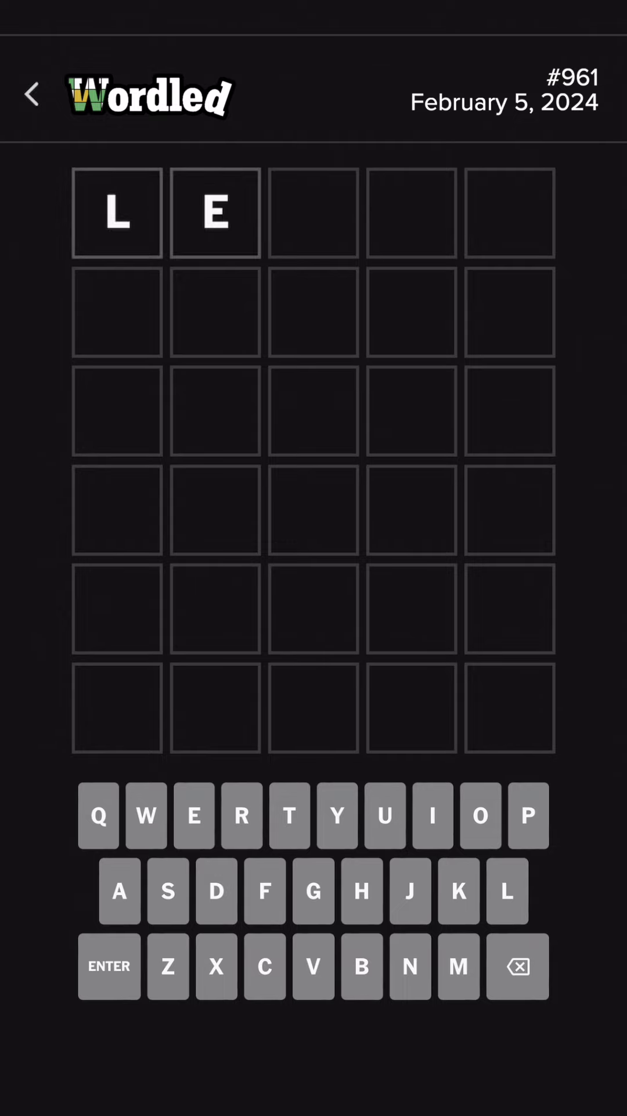
pyautogui.write('git')
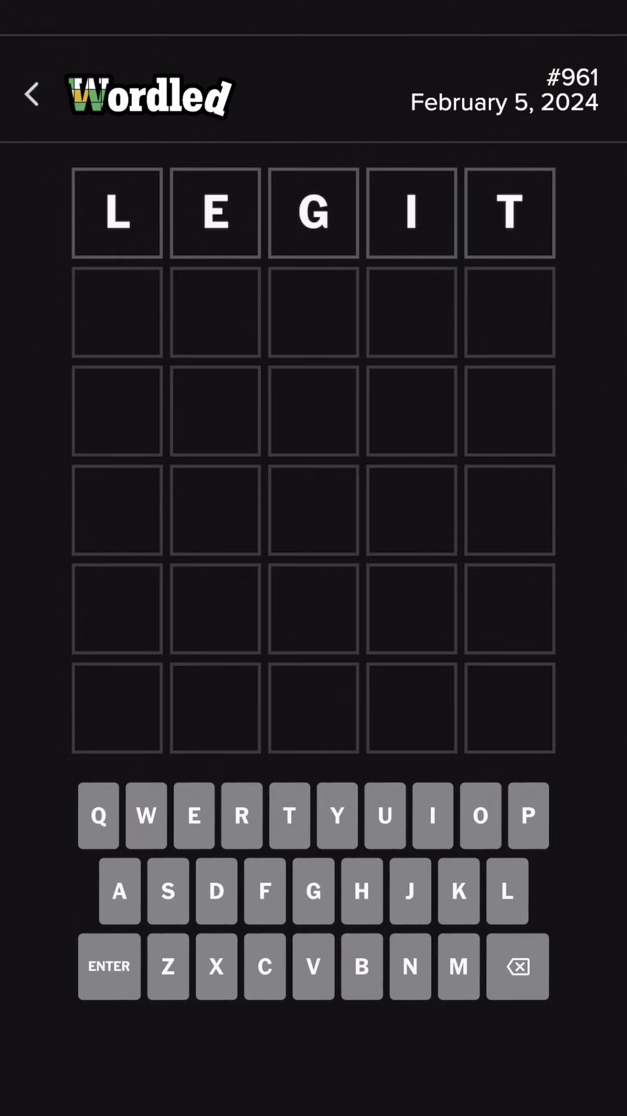
# Submit LEGIT as the first guess, scoring E green, L yellow, G, I, T grey
pyautogui.press('Return')
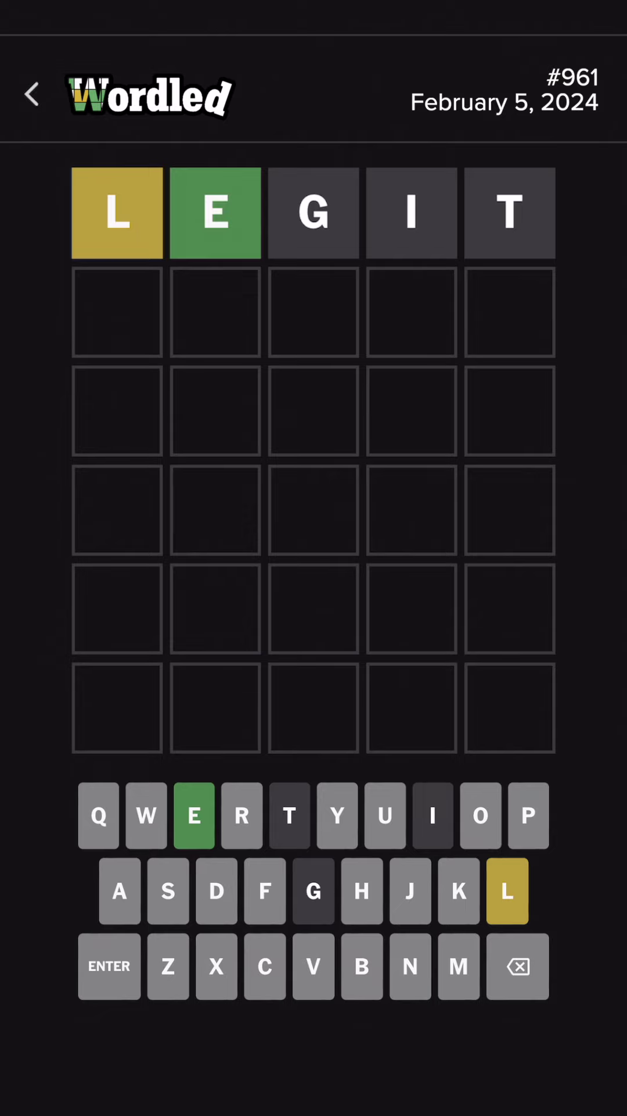
pyautogui.write('fe')
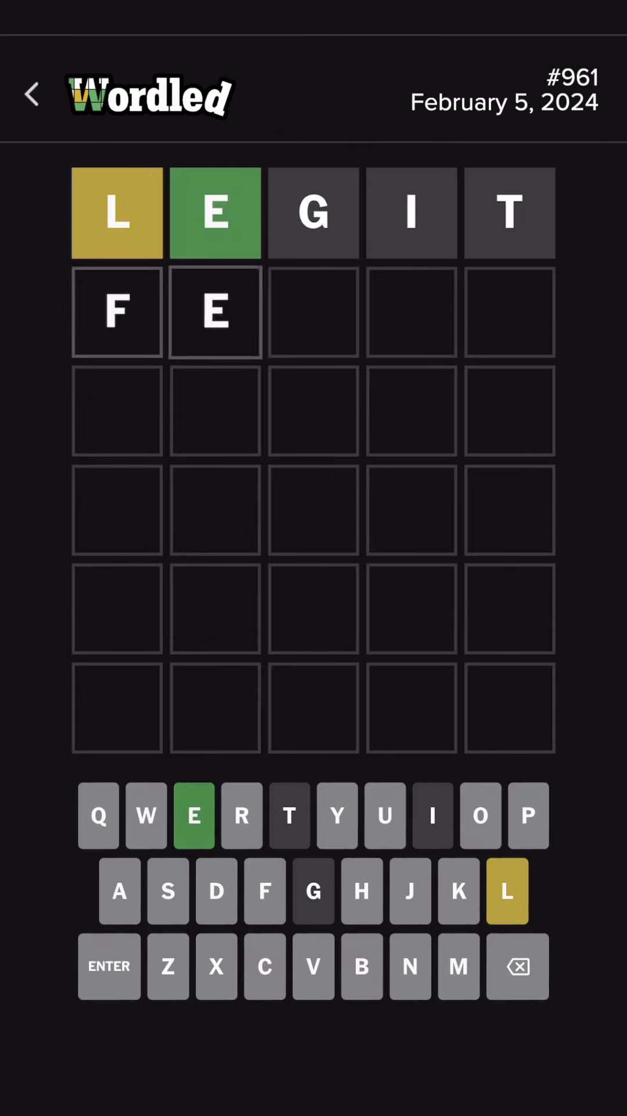
pyautogui.write('ca')
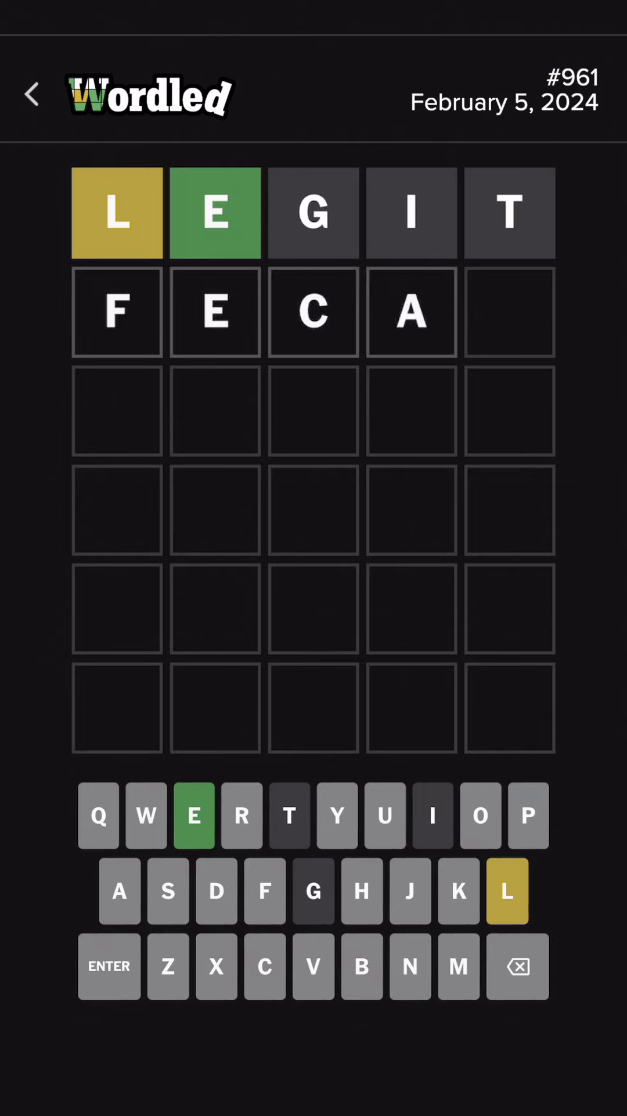
pyautogui.write('l')
# Correct the second-row entry and submit FECAL, turning E and L green
pyautogui.press('BackSpace')
pyautogui.press('BackSpace')
pyautogui.press('BackSpace')
pyautogui.press('BackSpace')
pyautogui.press('BackSpace')
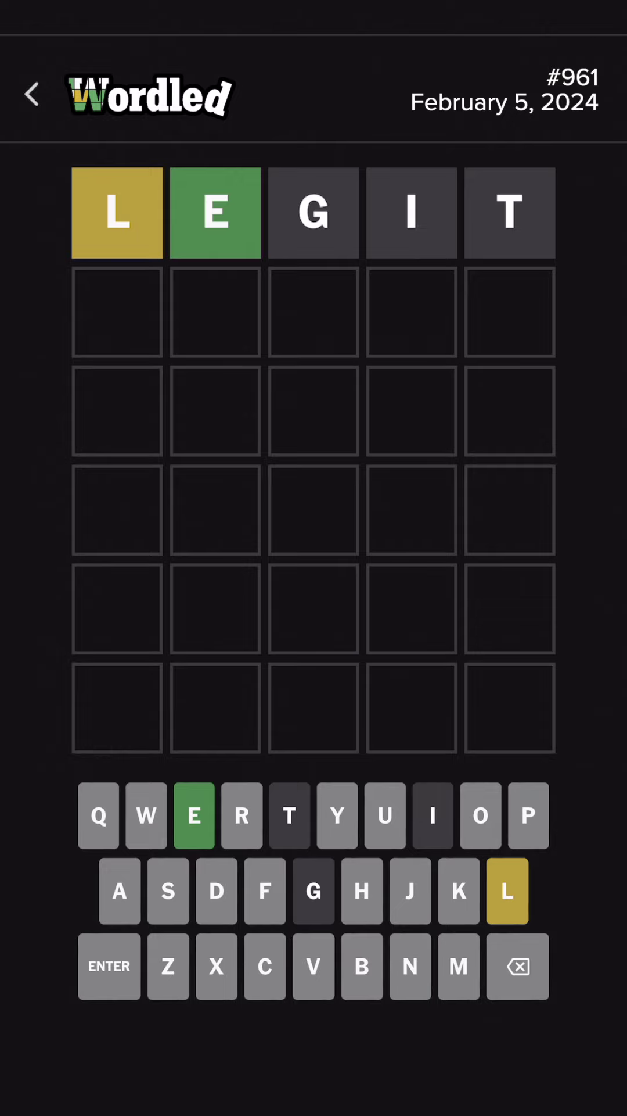
pyautogui.write('fec')
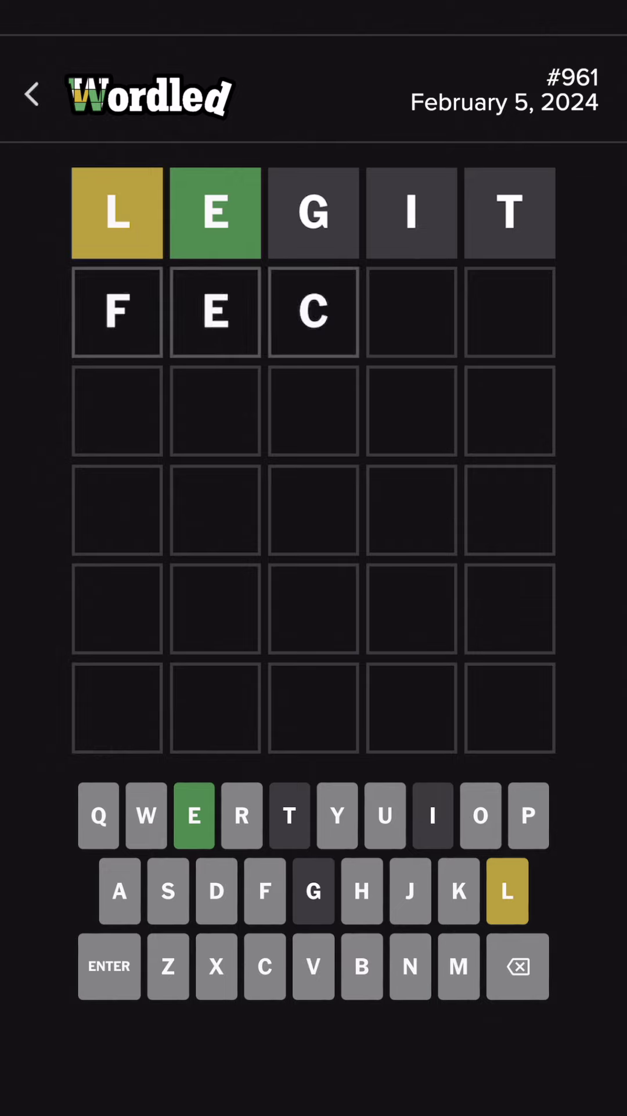
pyautogui.write('al')
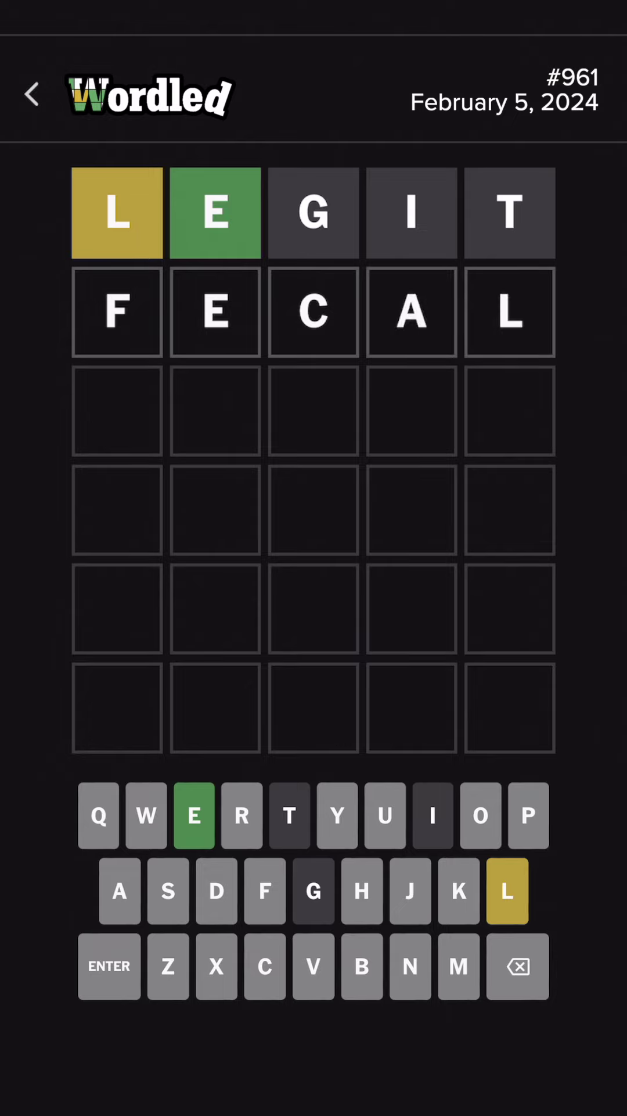
pyautogui.press('Return')
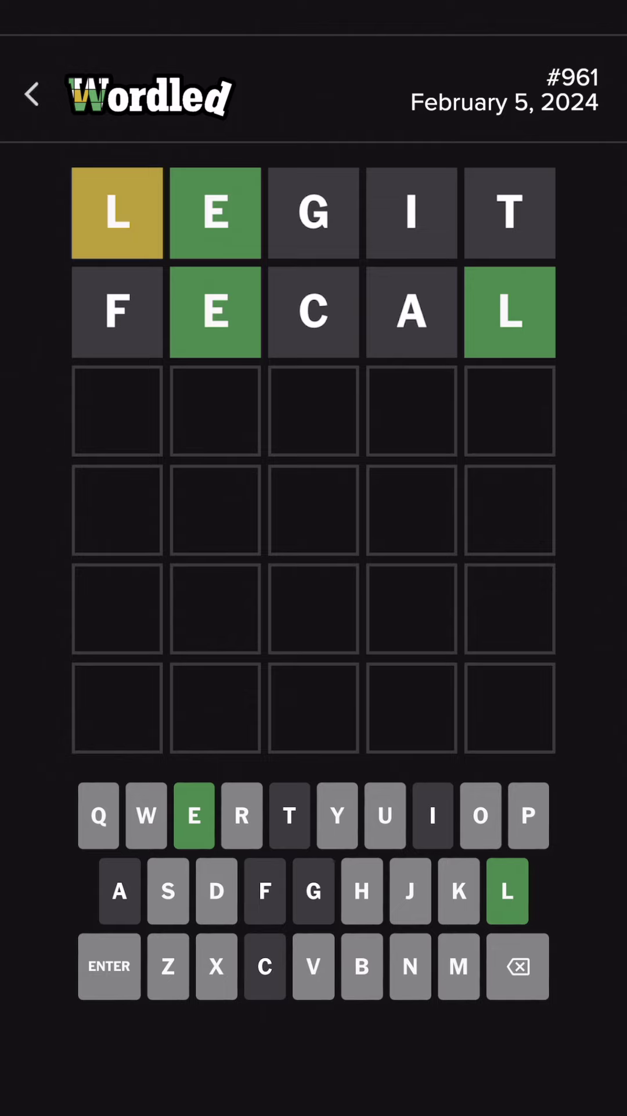
pyautogui.write('WER')
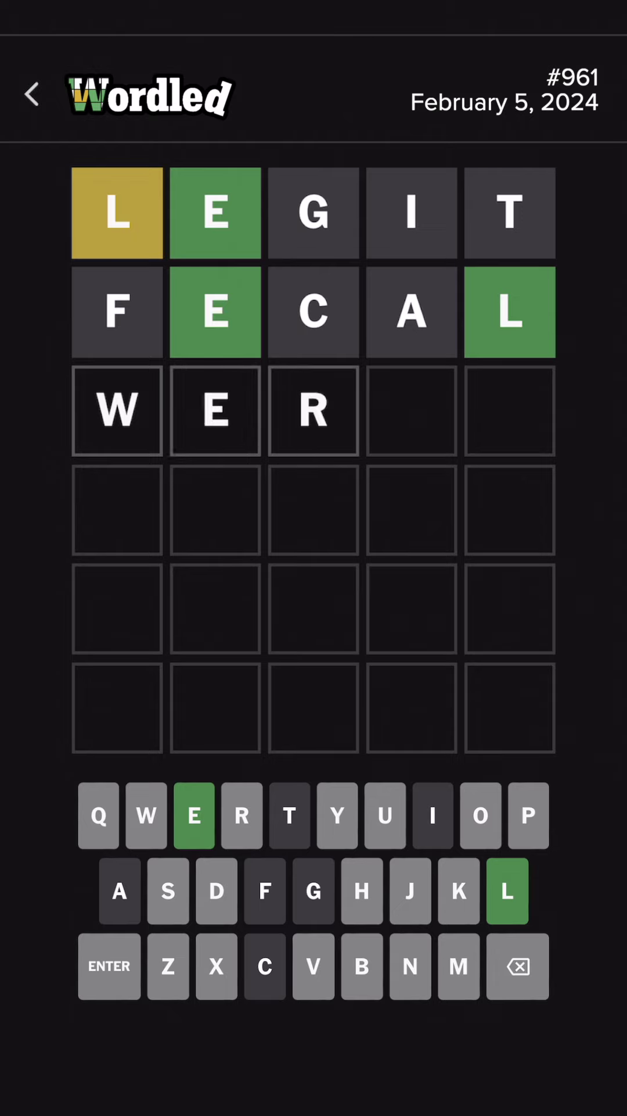
pyautogui.write('dl')
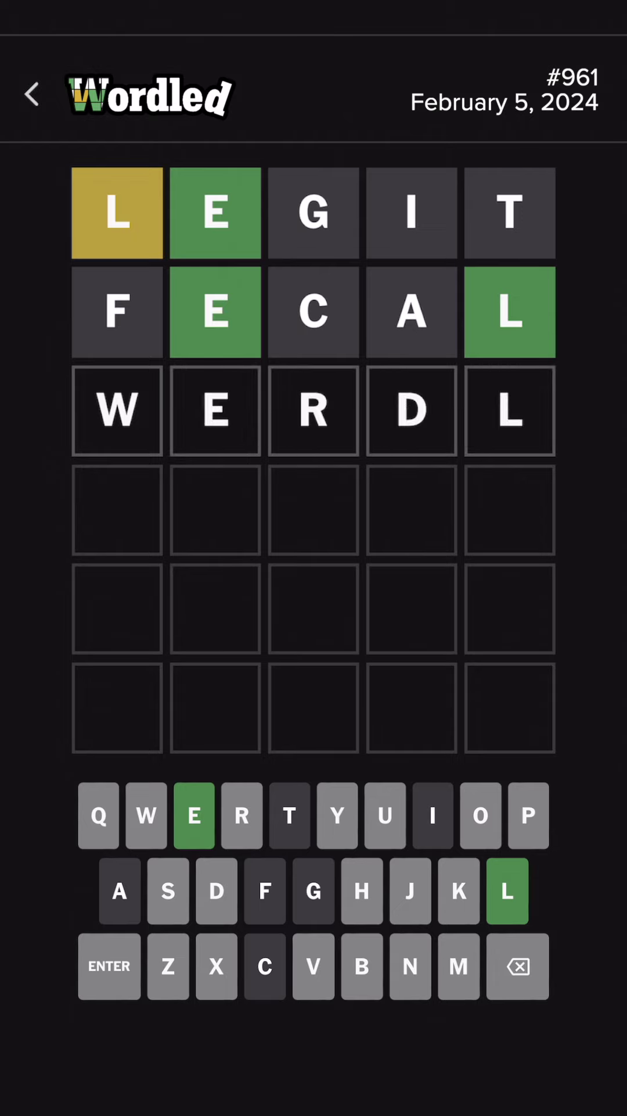
# Erase the WERDL entry and submit BEVEL, with both E's and L green
pyautogui.press('BackSpace')
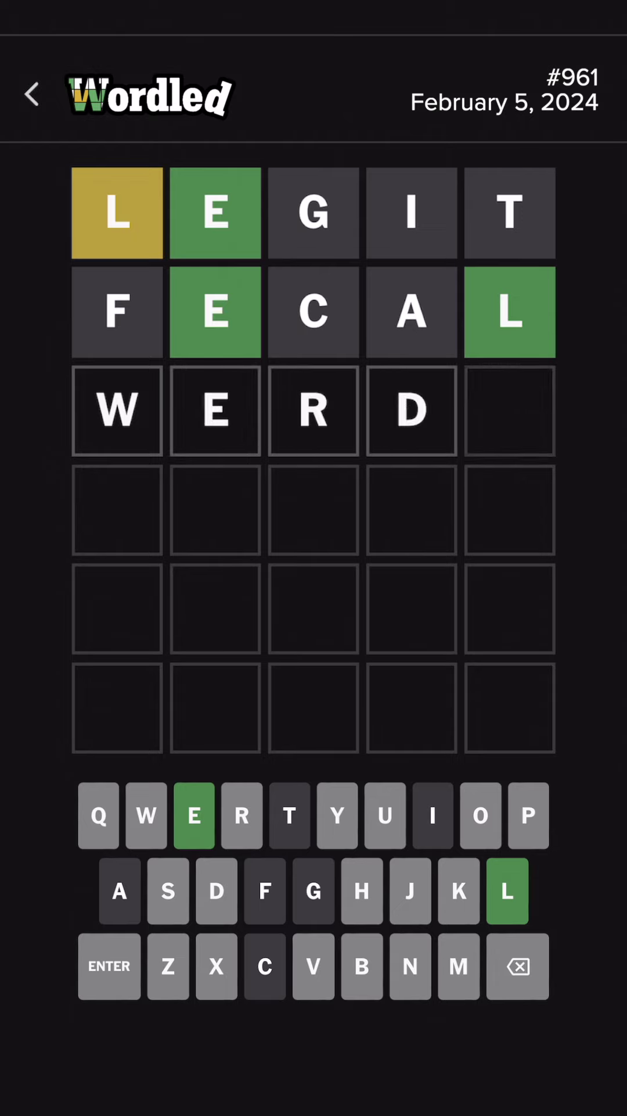
pyautogui.press('BackSpace')
pyautogui.press('BackSpace')
pyautogui.press('BackSpace')
pyautogui.press('BackSpace')
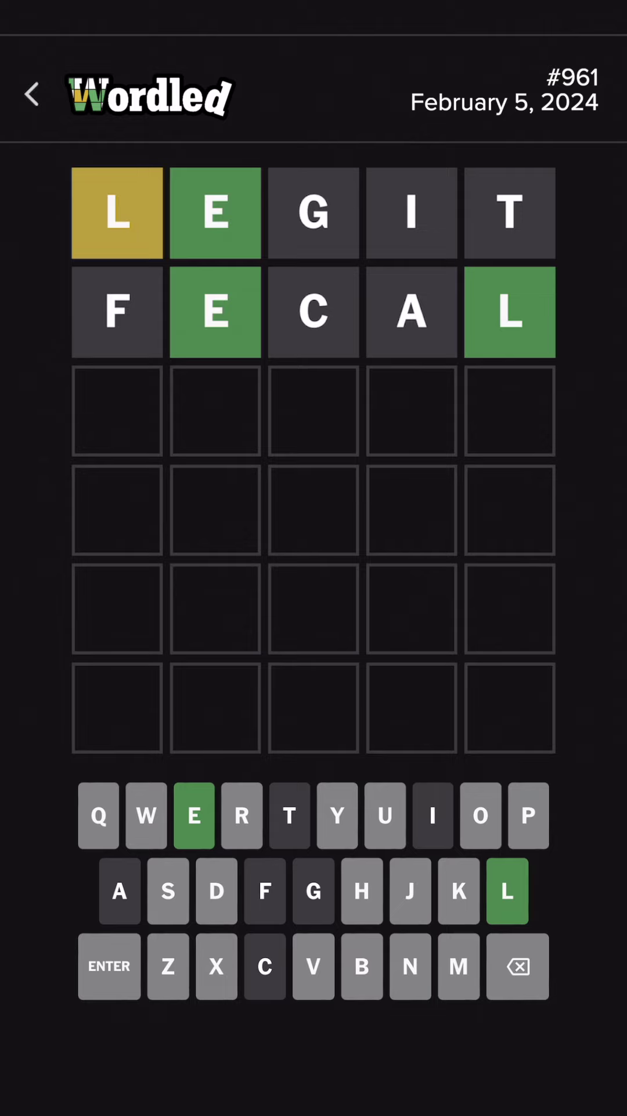
pyautogui.write('BE')
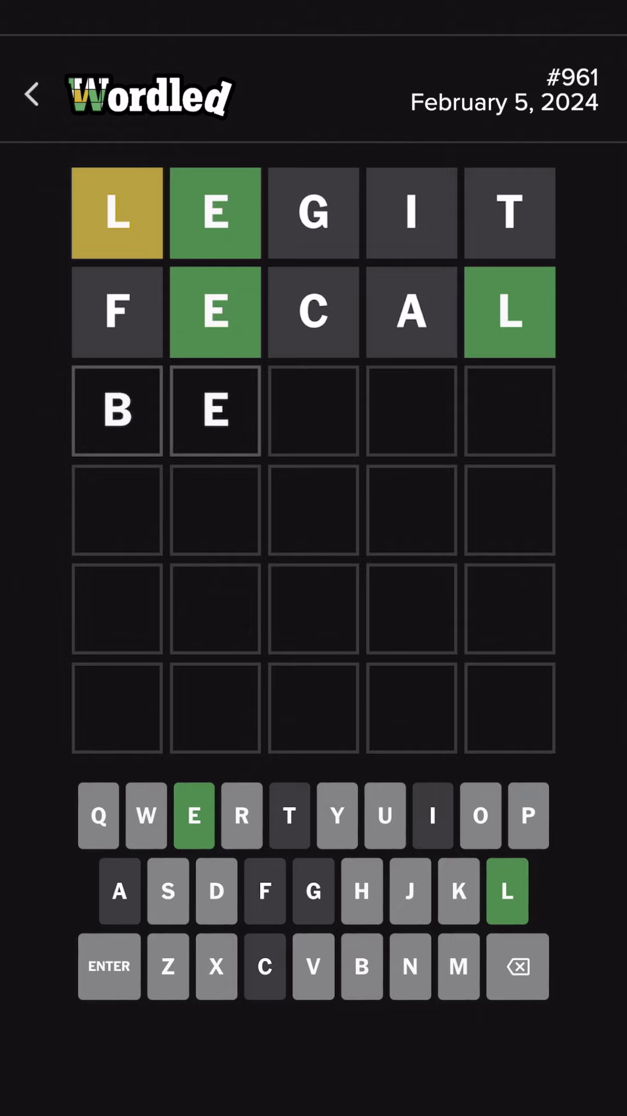
pyautogui.write('VE')
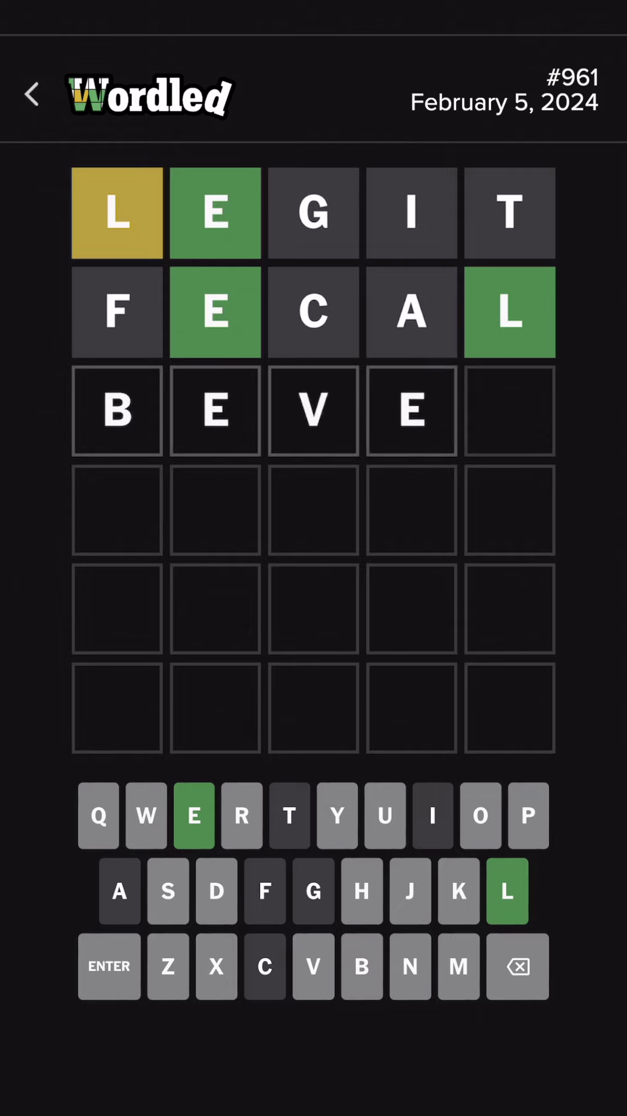
pyautogui.write('L')
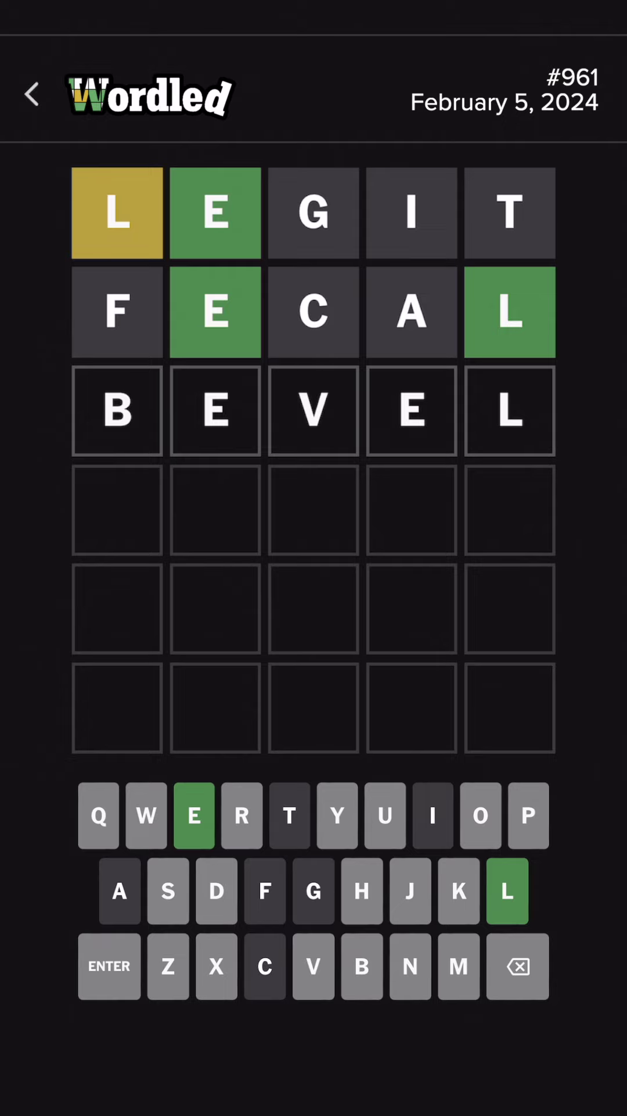
pyautogui.press('Return')
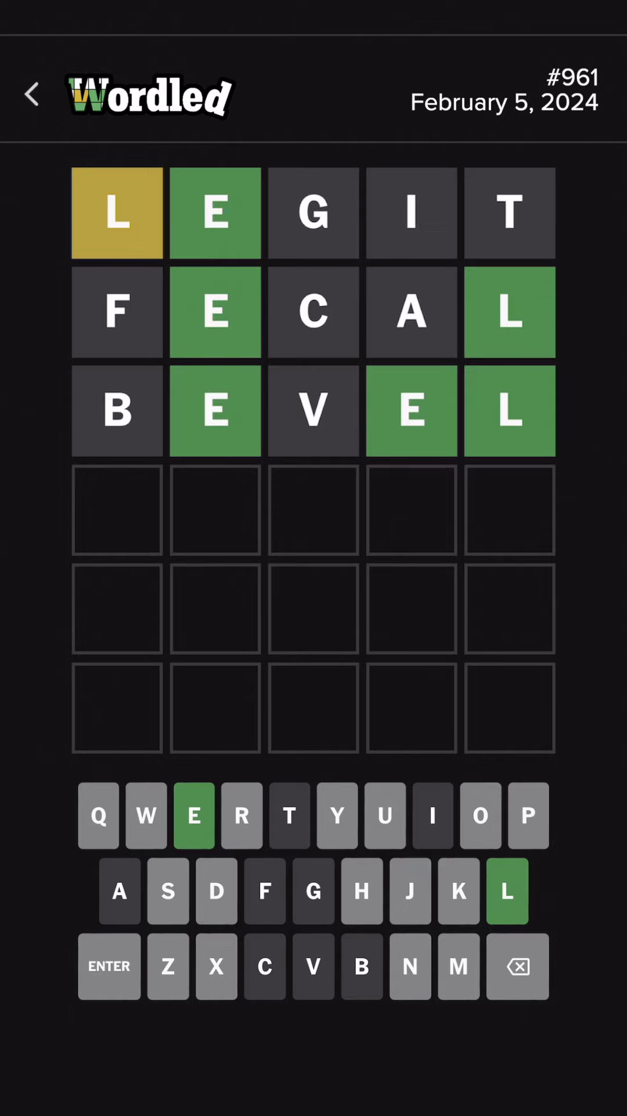
pyautogui.write('re')
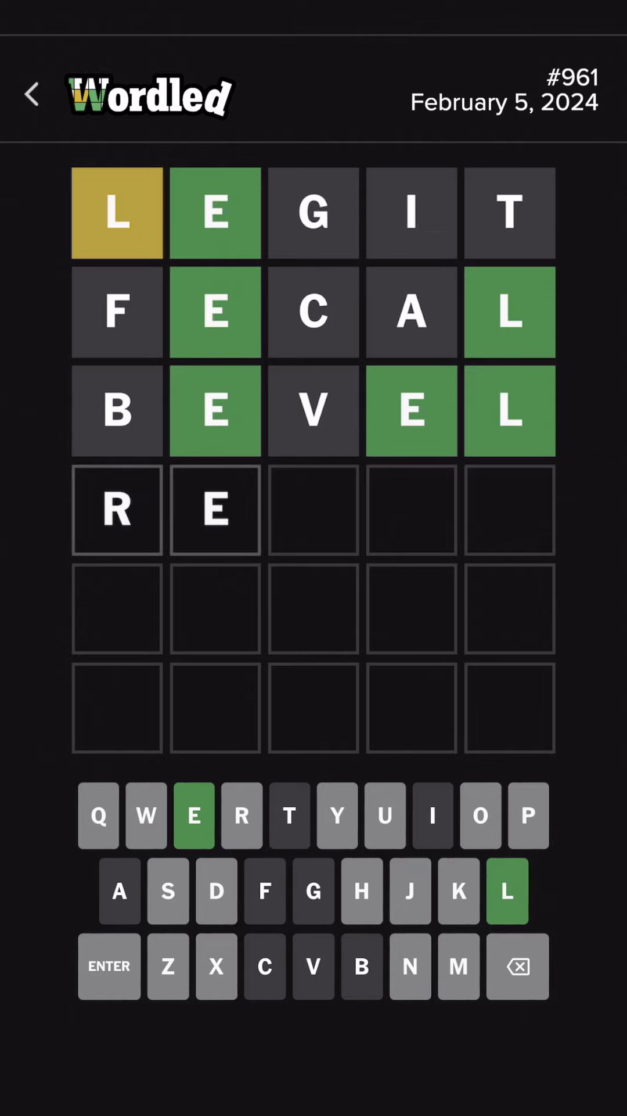
pyautogui.write('pel')
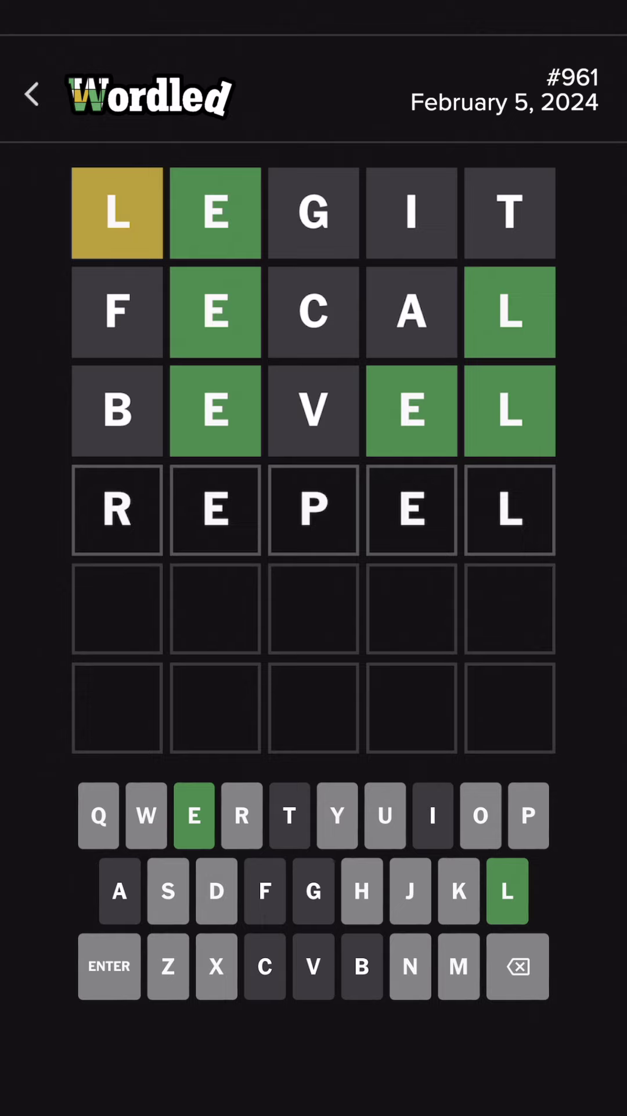
# Submit REPEL with the on-screen ENTER key as the winning fourth guess
pyautogui.click(108, 965)
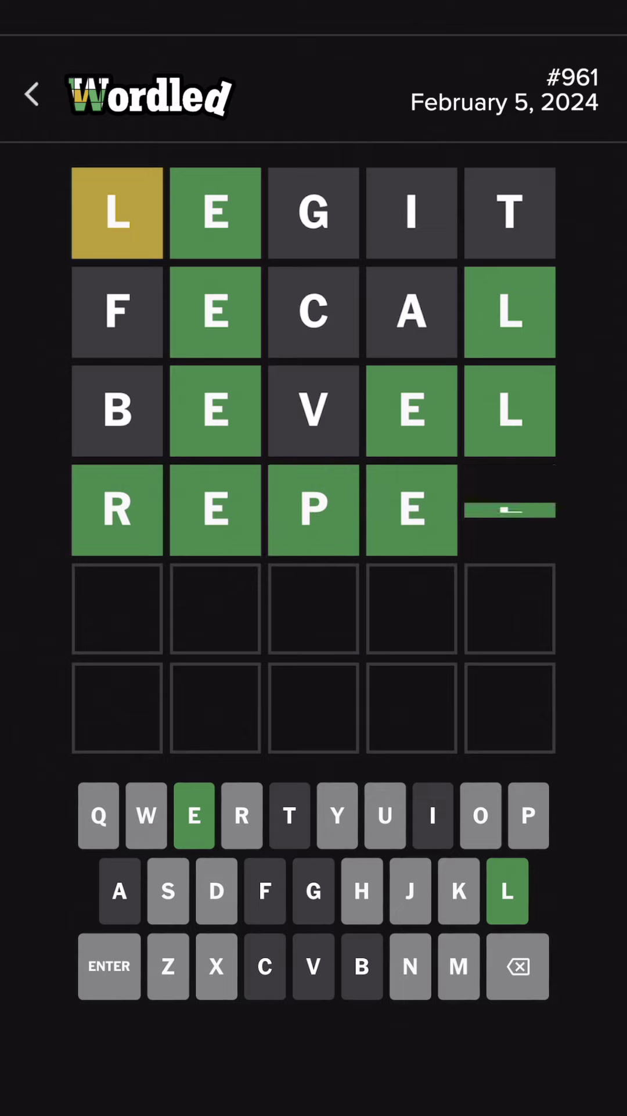